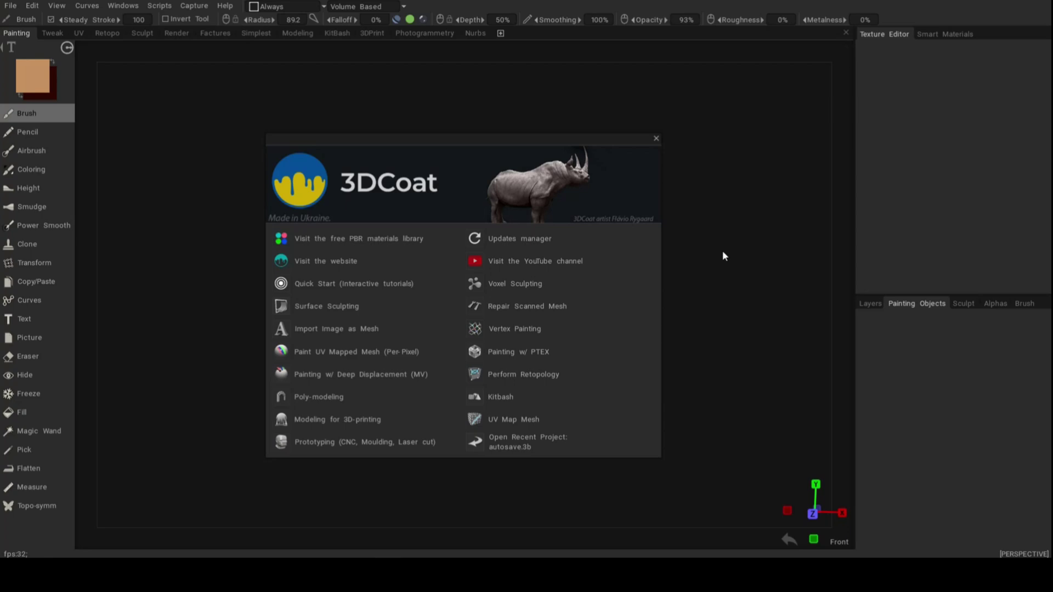
Start an empty voxel sculpting scene and add a cube primitive enlarged to about 228 mm per side.
click(531, 288)
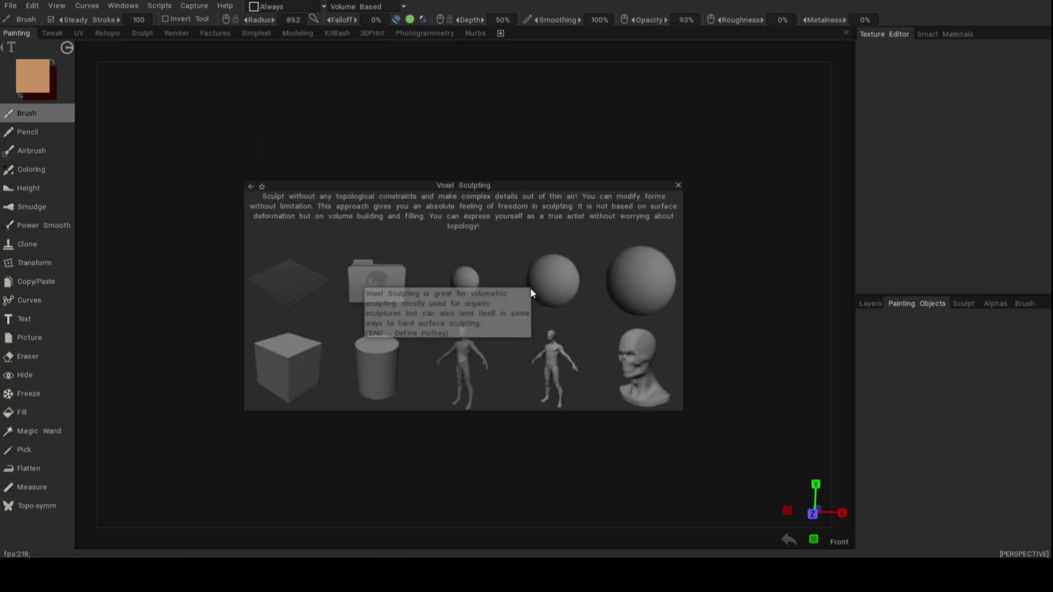
click(288, 285)
key(space)
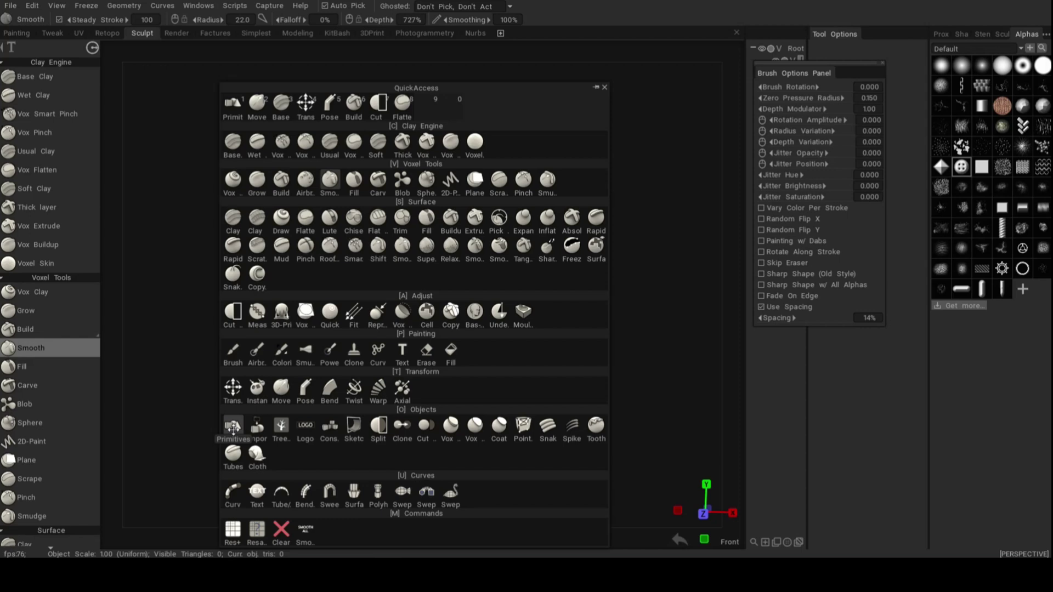
click(233, 427)
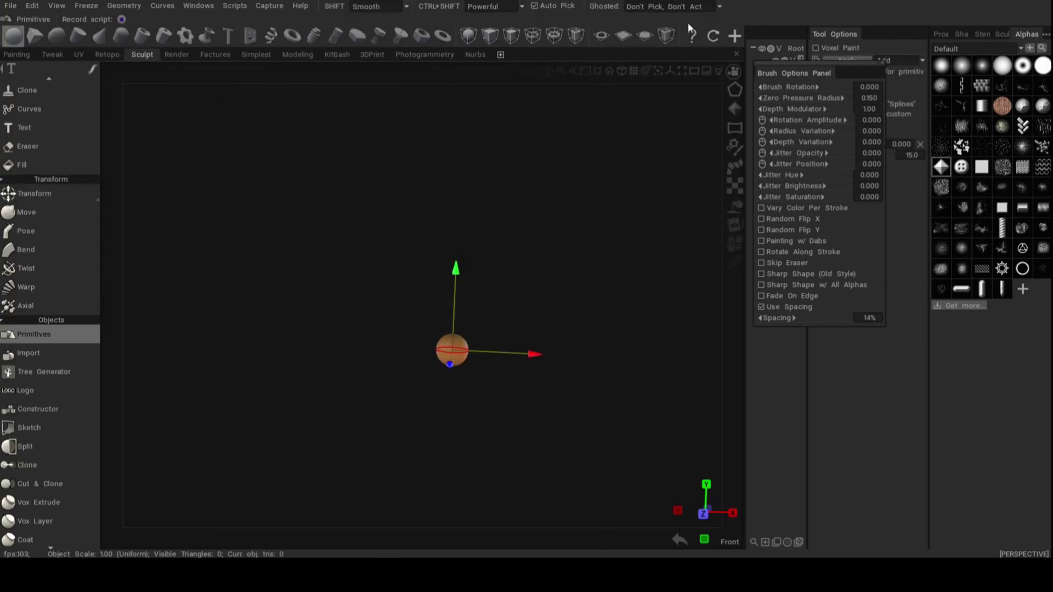
click(34, 38)
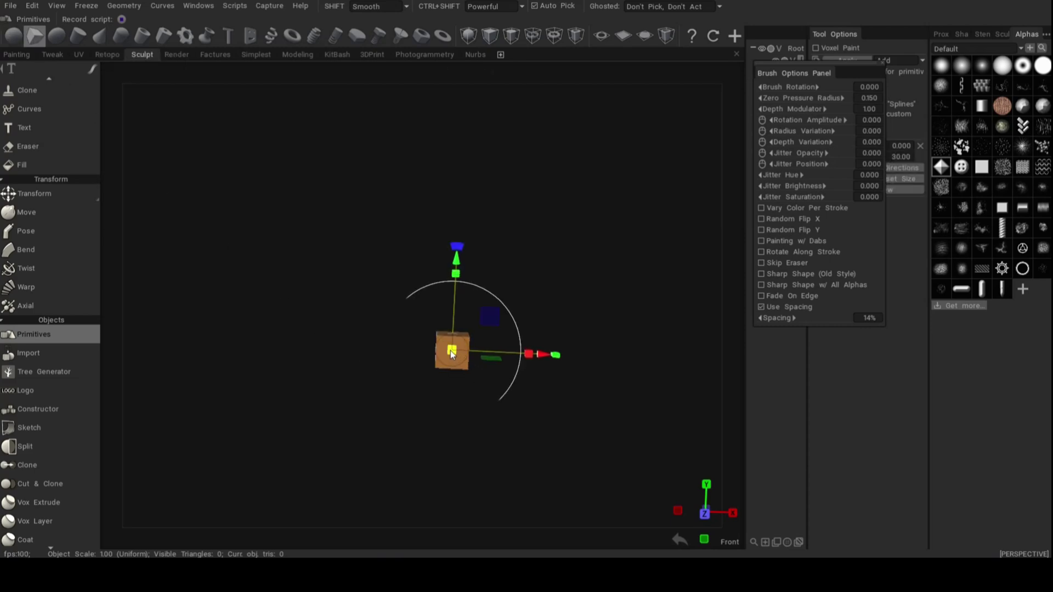
drag(452, 350, 553, 370)
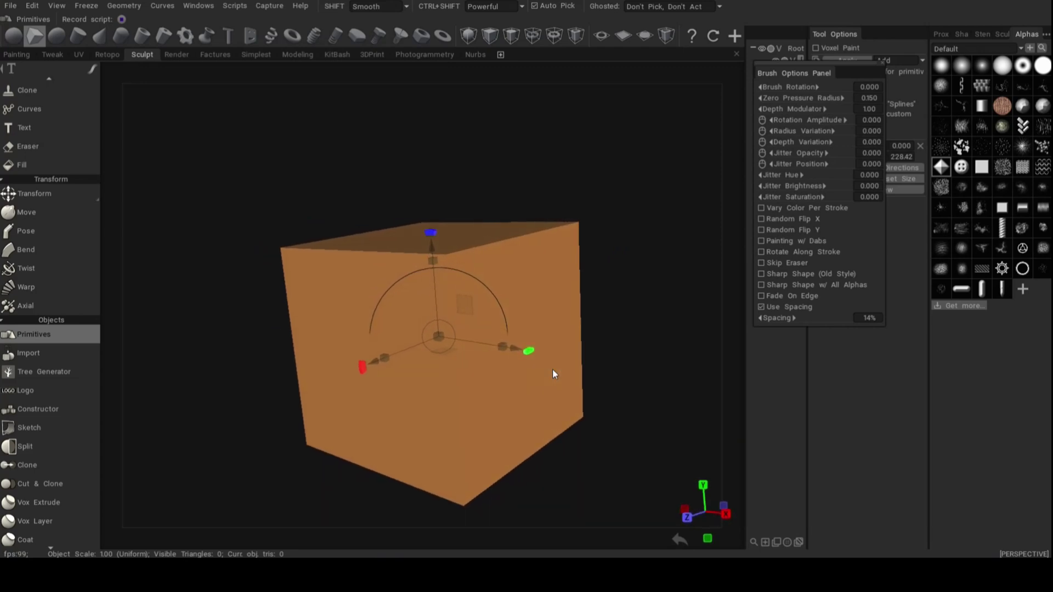
key(Return)
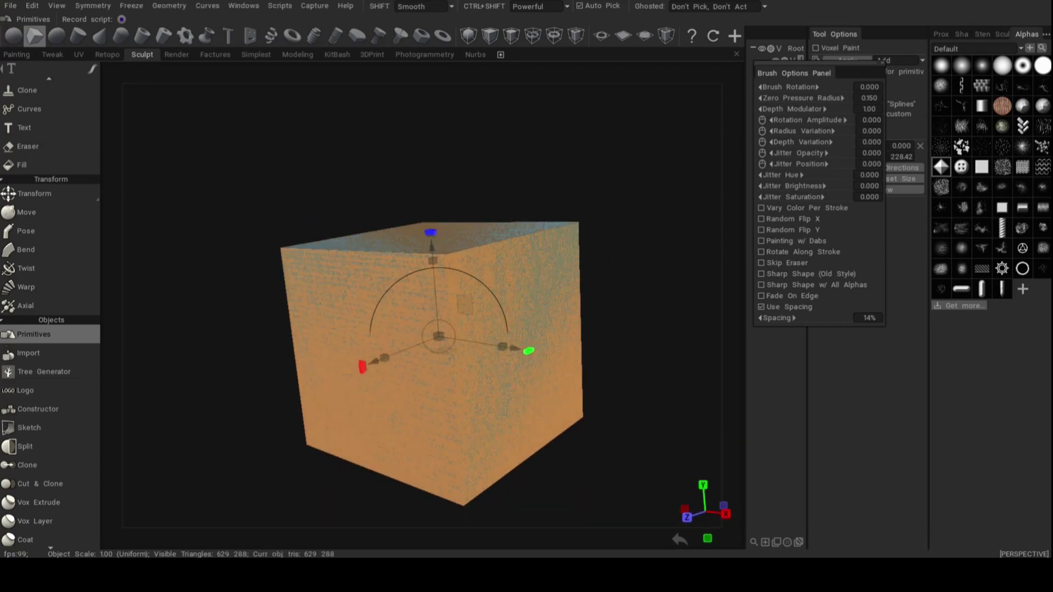
Activate the Build tool from the voxel tools for working on the cube.
scroll(44, 307, up, 4)
scroll(42, 281, up, 10)
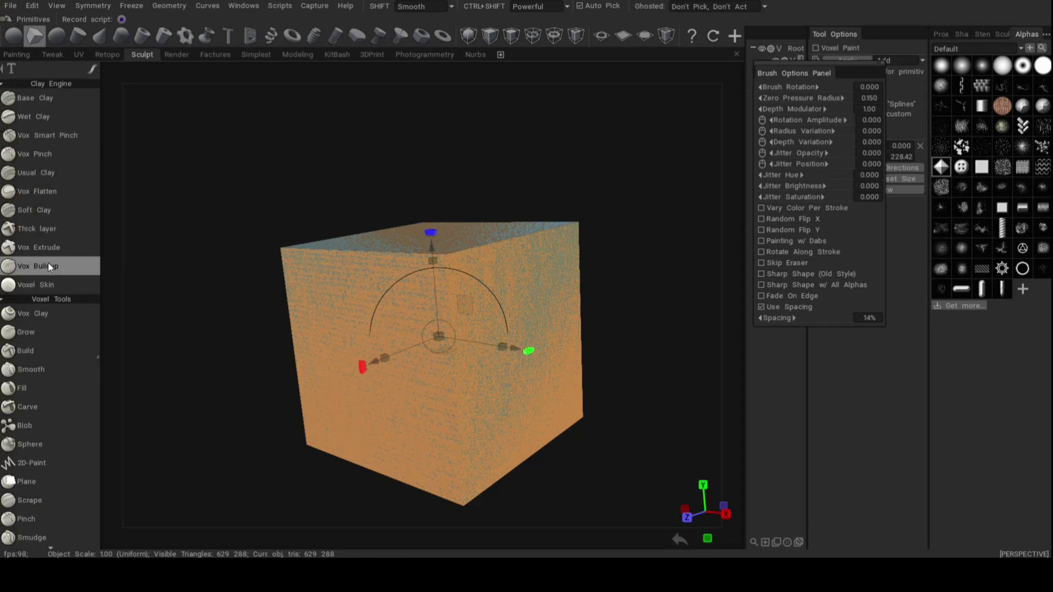
click(32, 351)
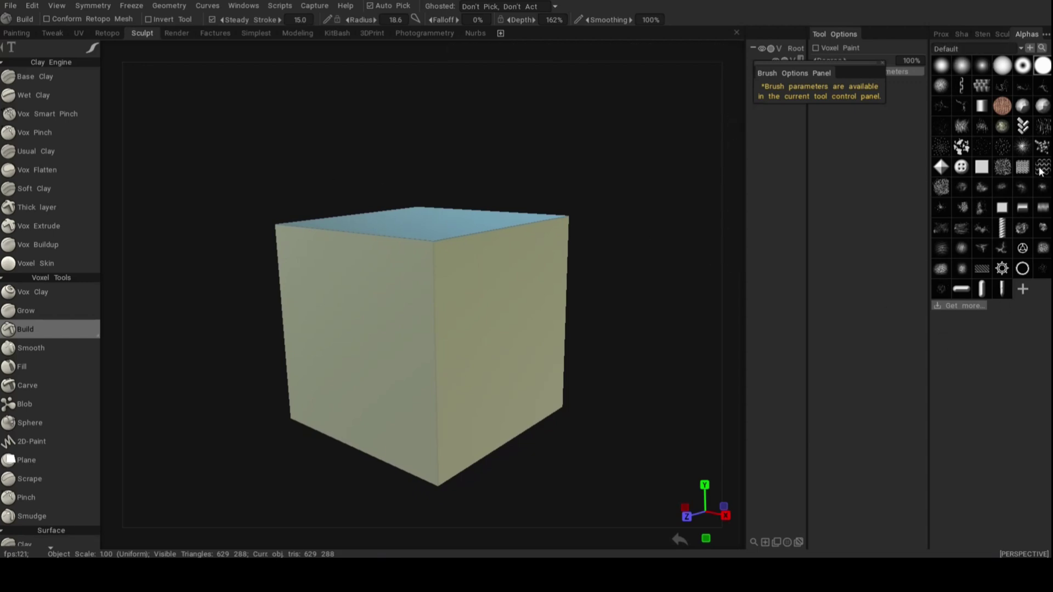
click(243, 7)
mouse_move(259, 22)
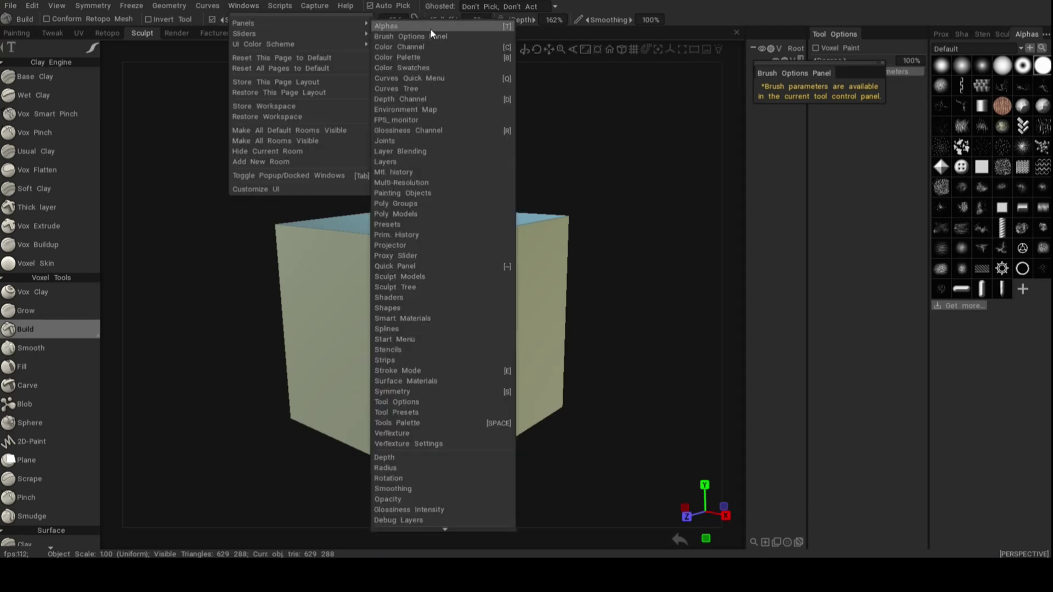
click(652, 210)
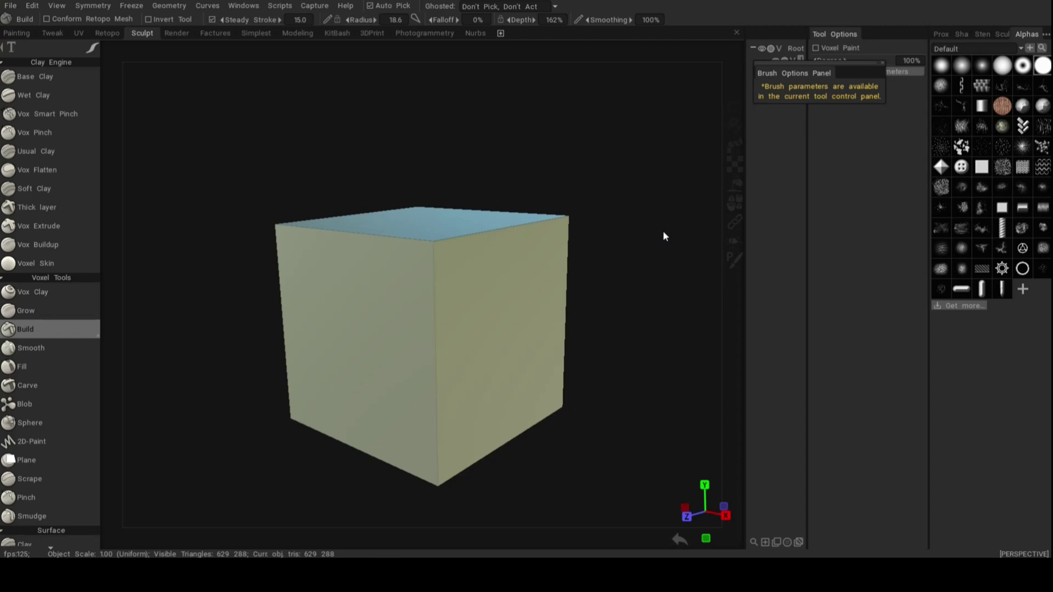
Set the Build brush's stroke to Stamp Mode and face the cube from the front view.
mouse_move(92, 50)
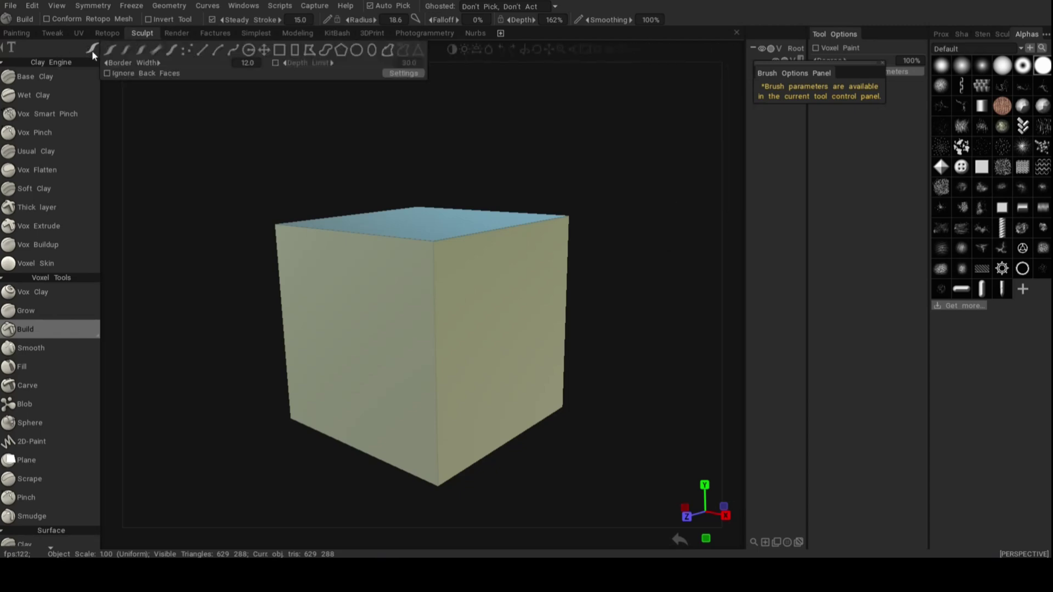
click(249, 52)
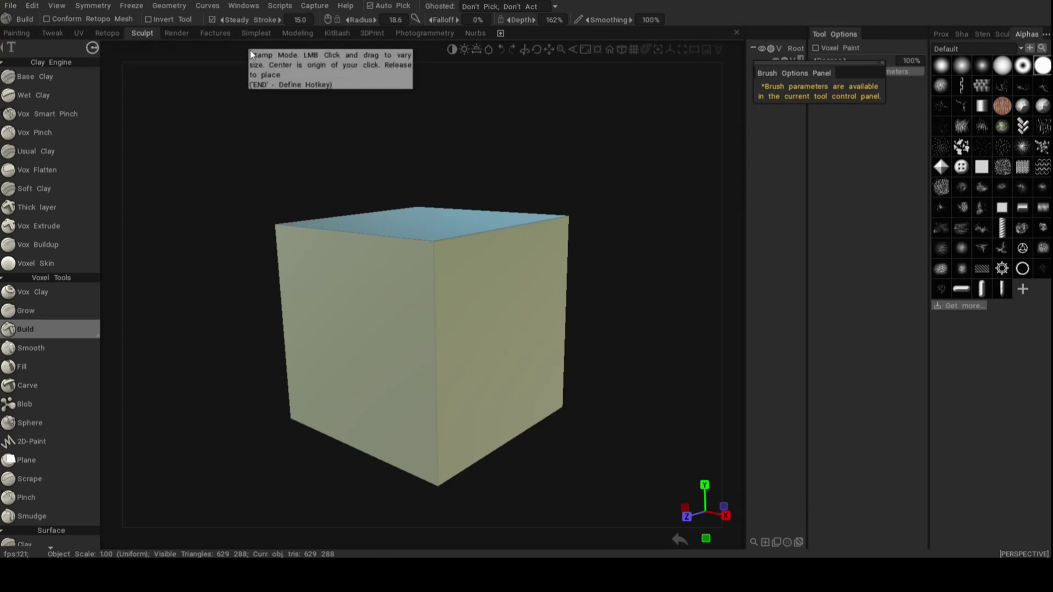
alt+drag(352, 223, 352, 226)
key(KP_2)
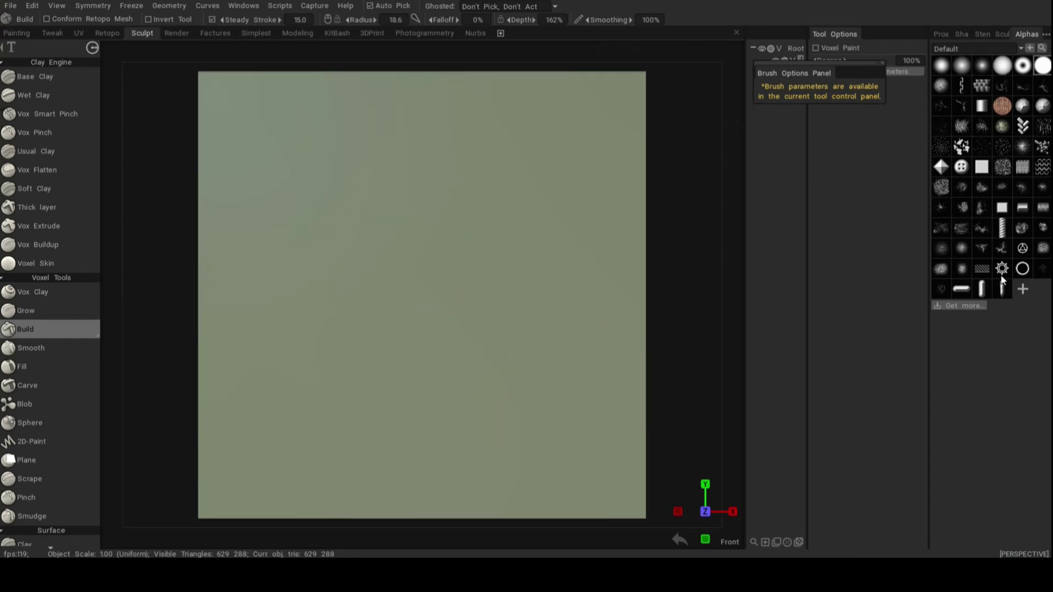
Choose the four-hole button alpha and set the brush to 260% depth and a radius of about 28.1.
mouse_move(1004, 268)
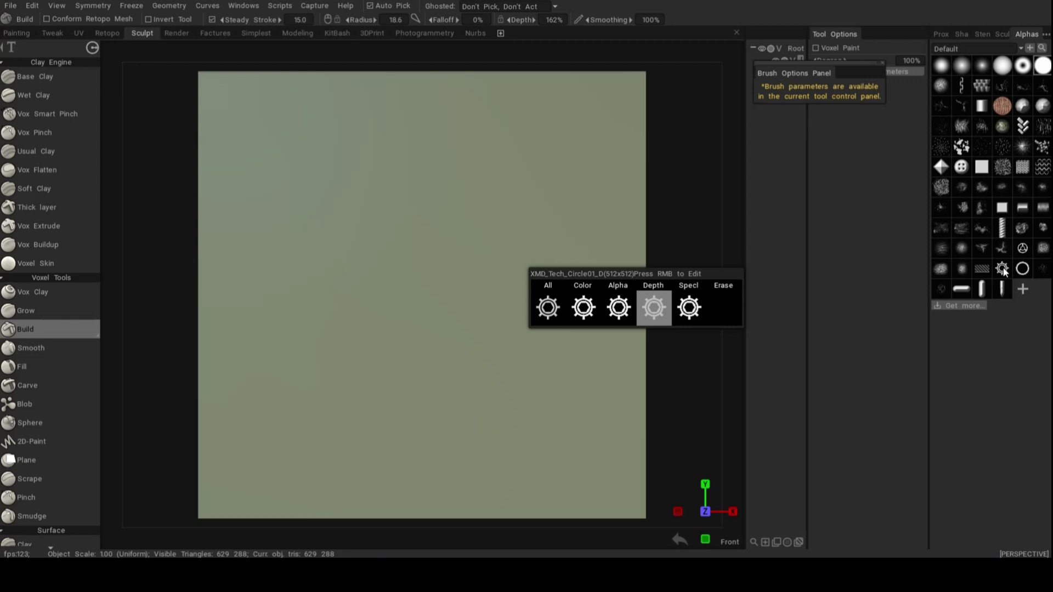
click(1003, 269)
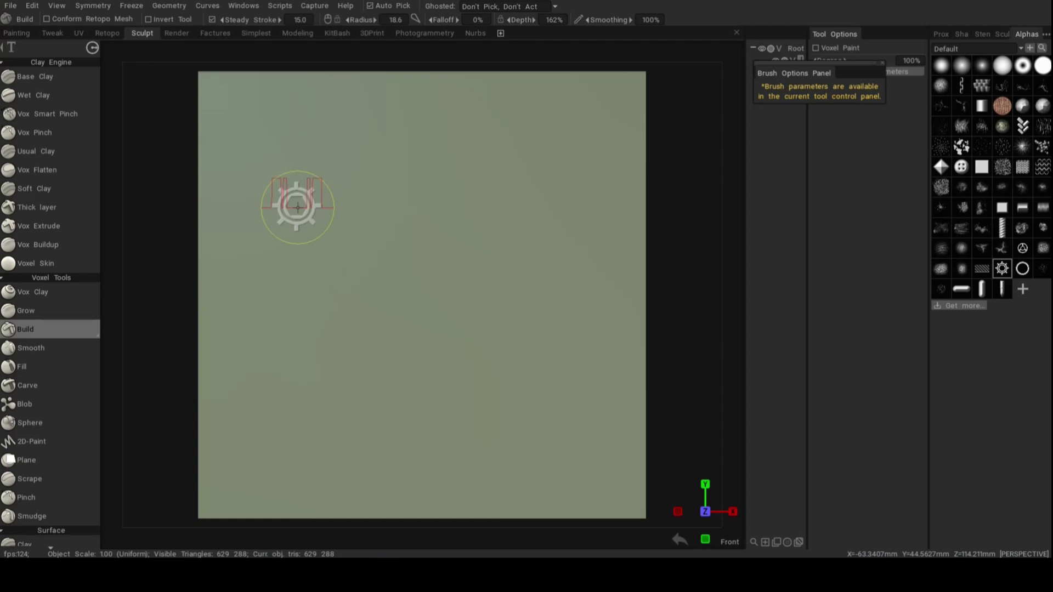
click(965, 170)
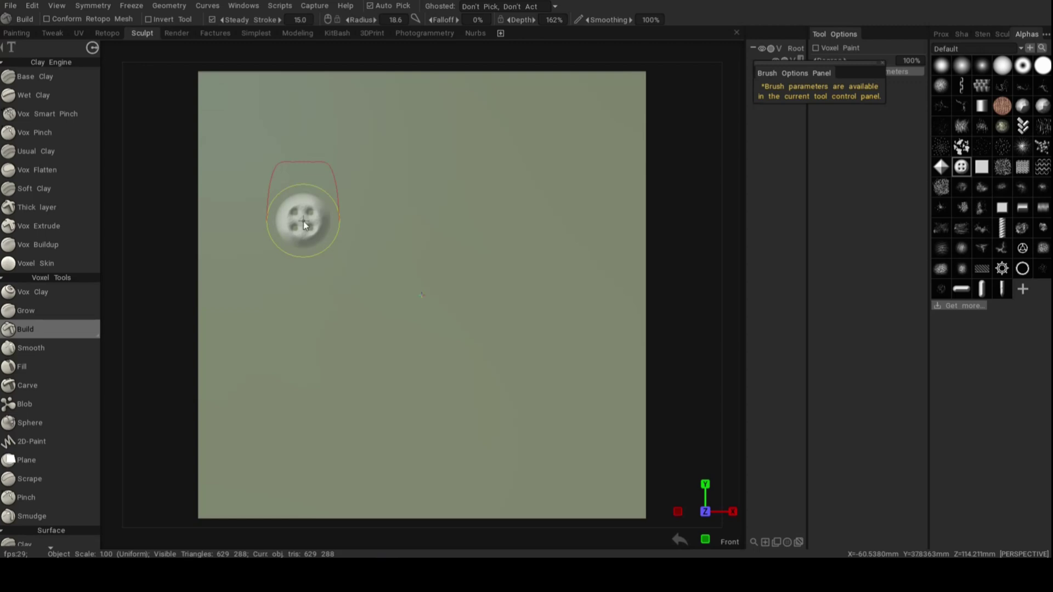
mouse_move(303, 222)
right_down()
mouse_move(427, 285)
mouse_move(322, 279)
right_up()
drag(347, 282, 376, 195)
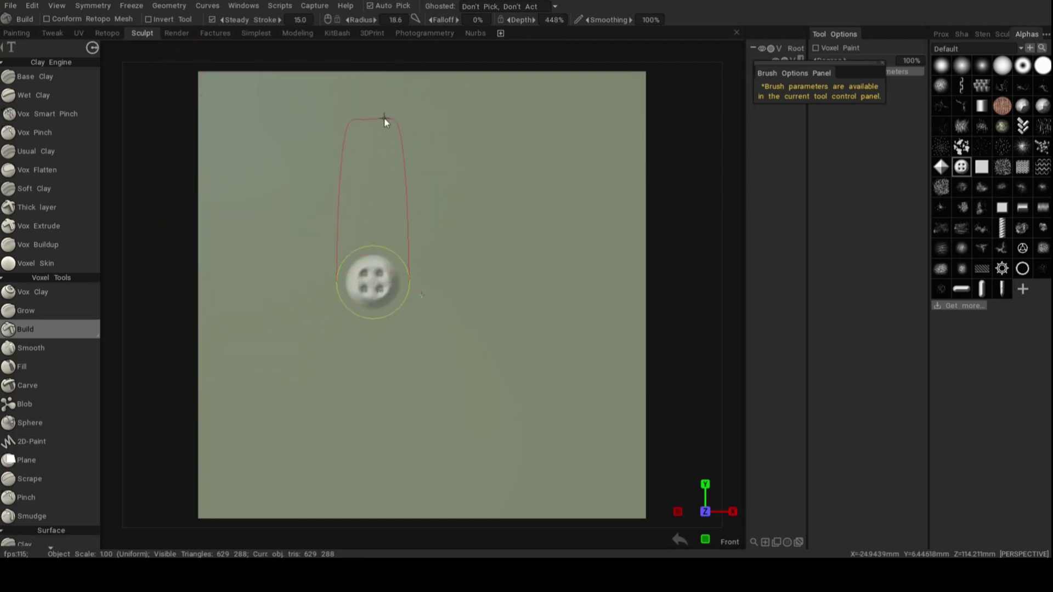
drag(390, 239, 382, 197)
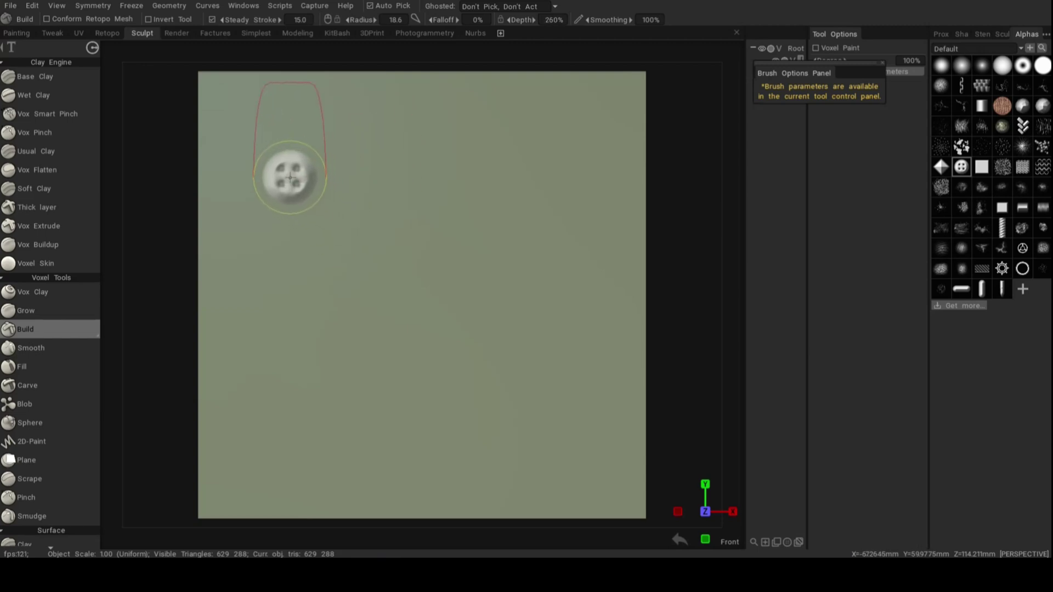
right_drag(296, 184, 315, 201)
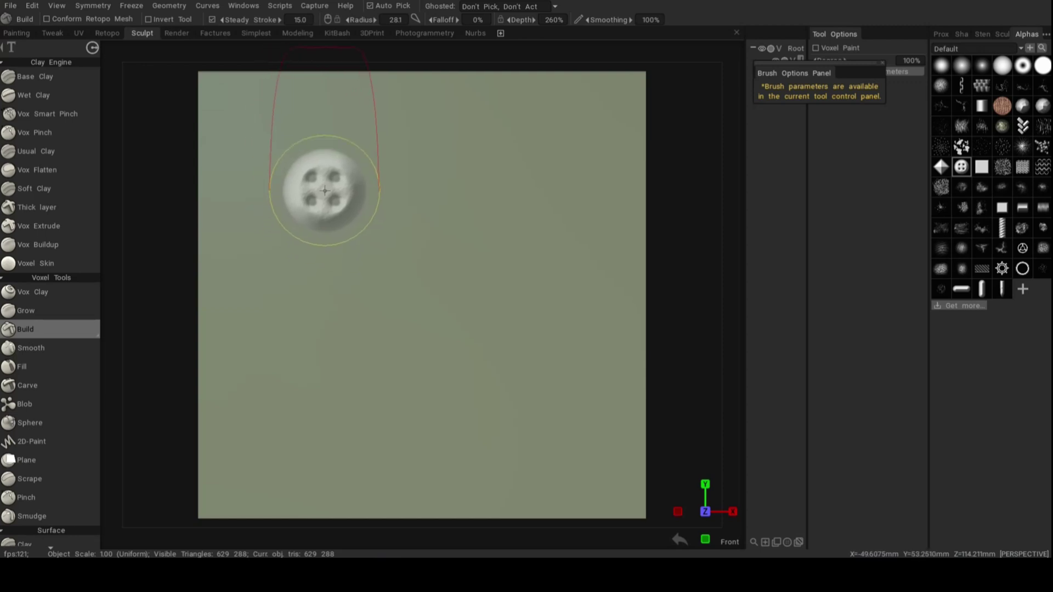
Stamp six button shapes of varying size and rotation across the upper and middle part of the cube's front face.
right_drag(324, 192, 325, 190)
drag(358, 218, 368, 225)
drag(452, 263, 452, 263)
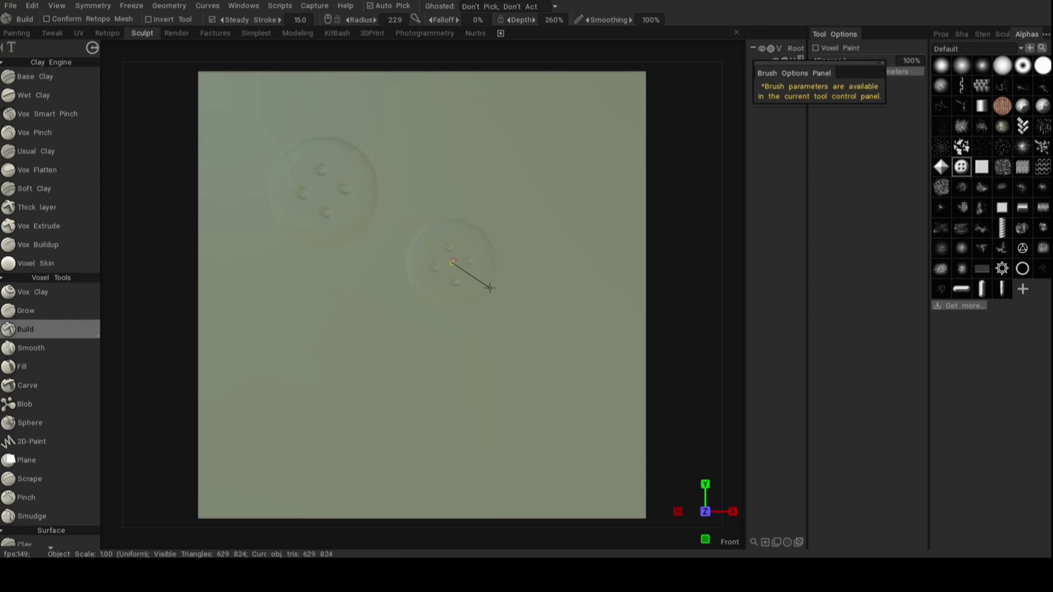
right_drag(489, 287, 458, 313)
drag(454, 321, 454, 321)
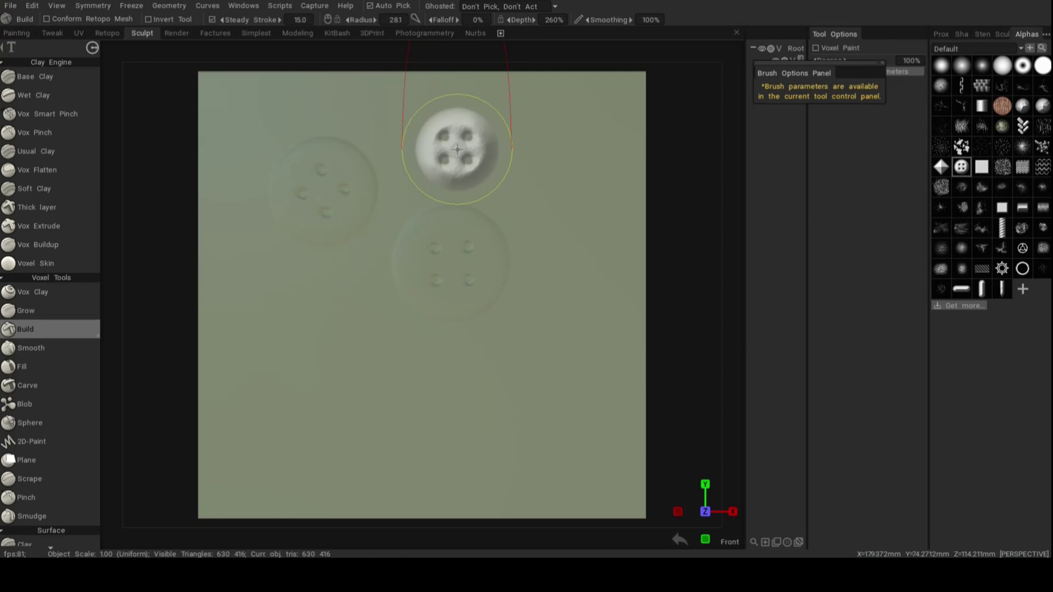
drag(458, 148, 492, 181)
drag(314, 310, 337, 375)
drag(435, 386, 452, 407)
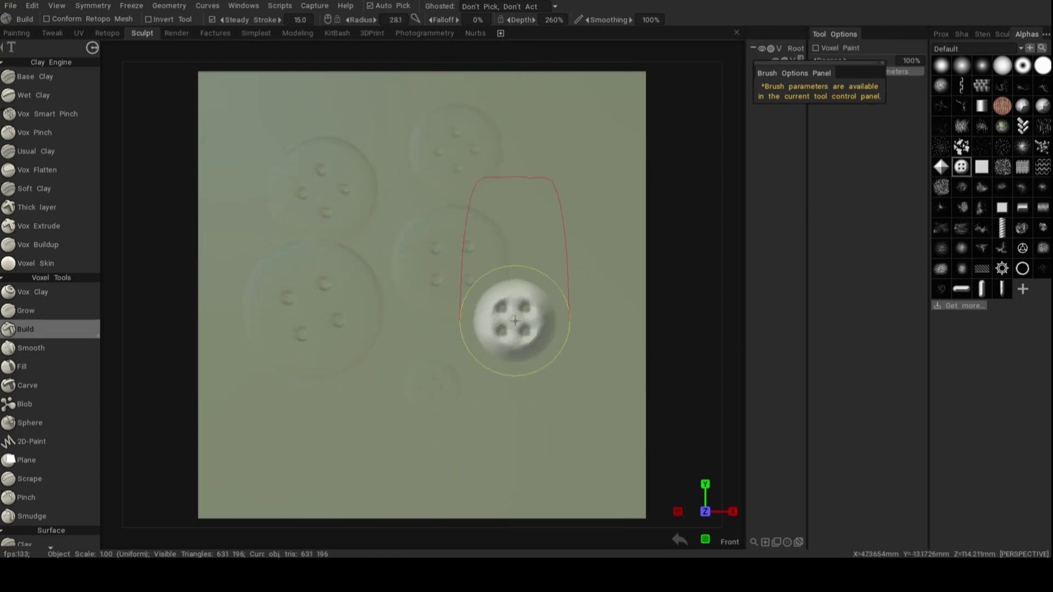
drag(512, 307, 540, 346)
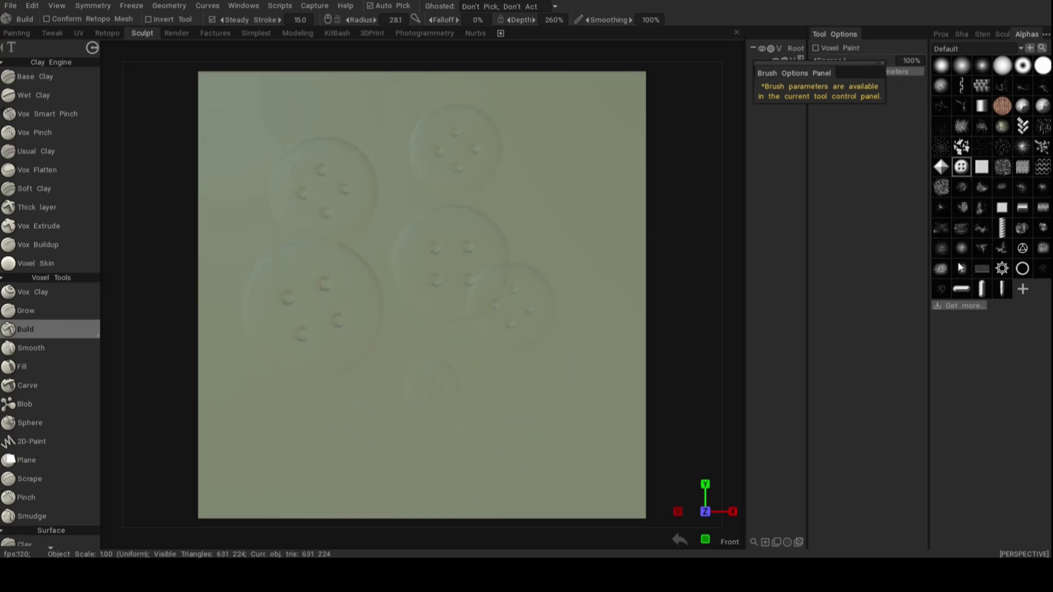
Stamp three XMD_Tech_Circle01_D gears along the lower front face, raising the brush depth to 780% after the first.
click(1001, 269)
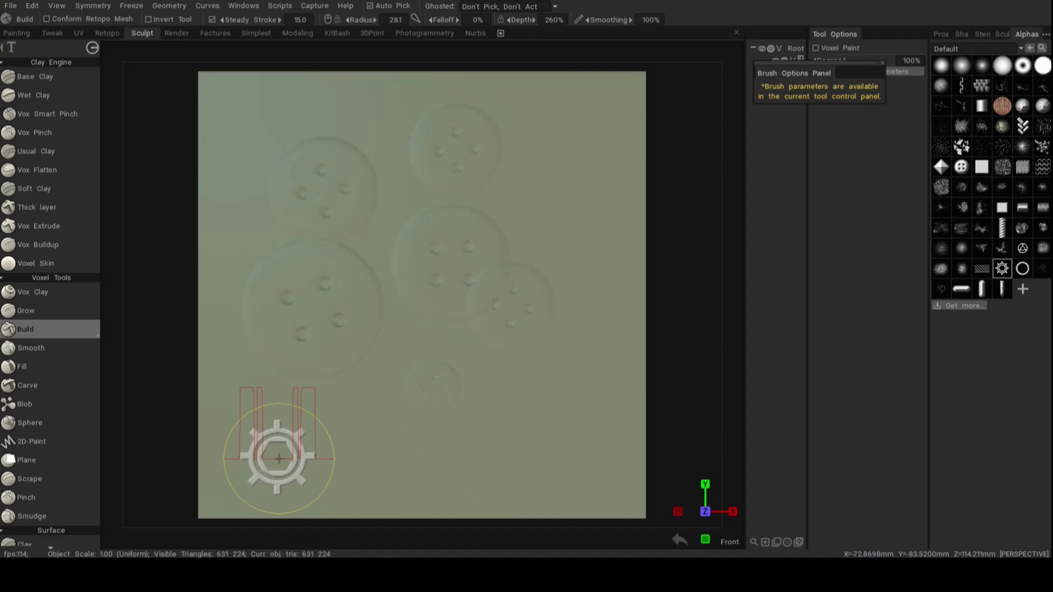
drag(271, 449, 303, 474)
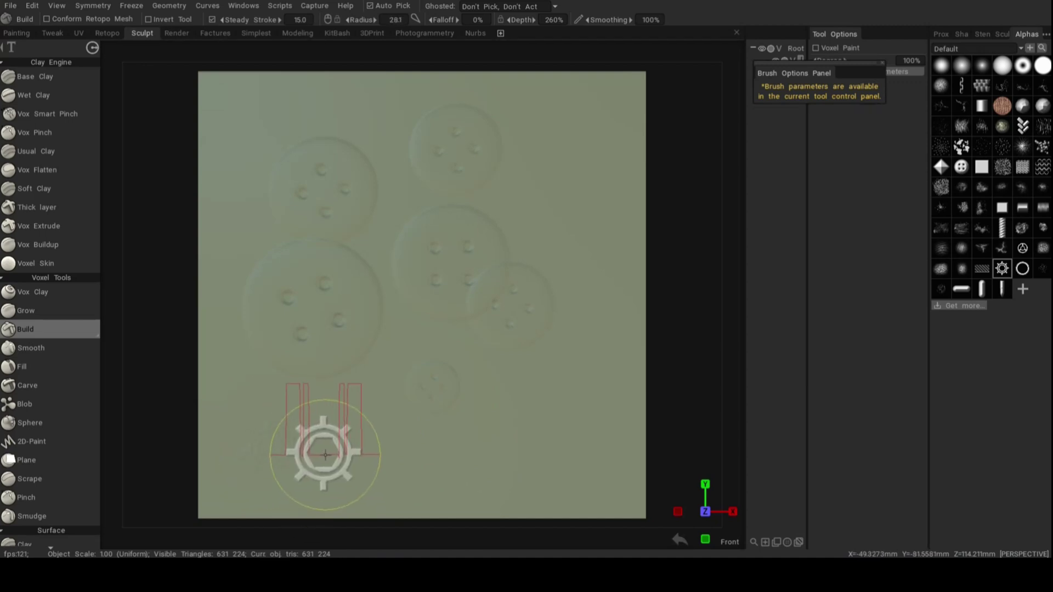
right_drag(323, 452, 360, 183)
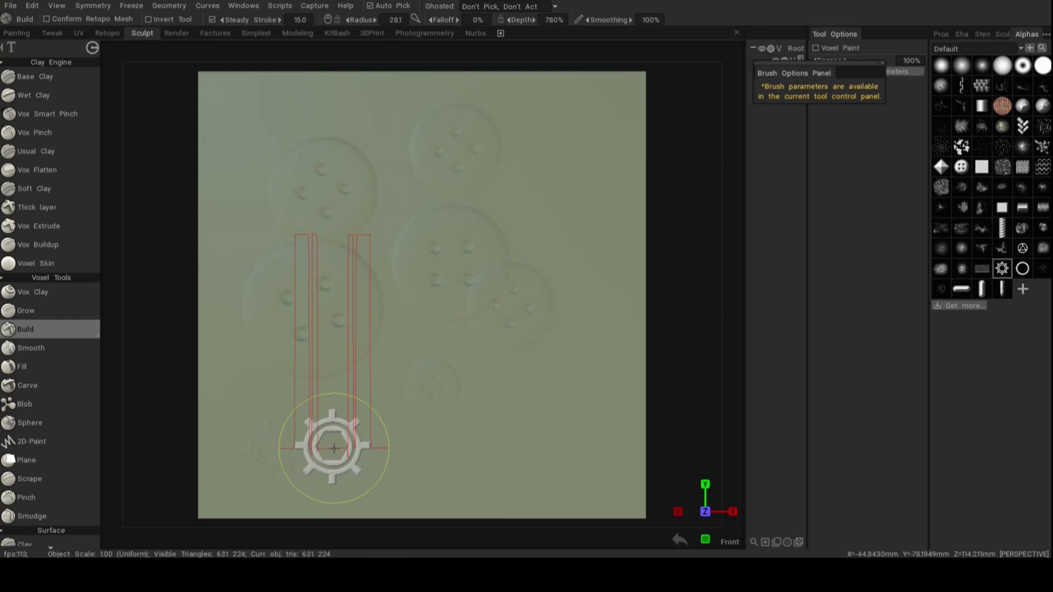
drag(350, 449, 384, 478)
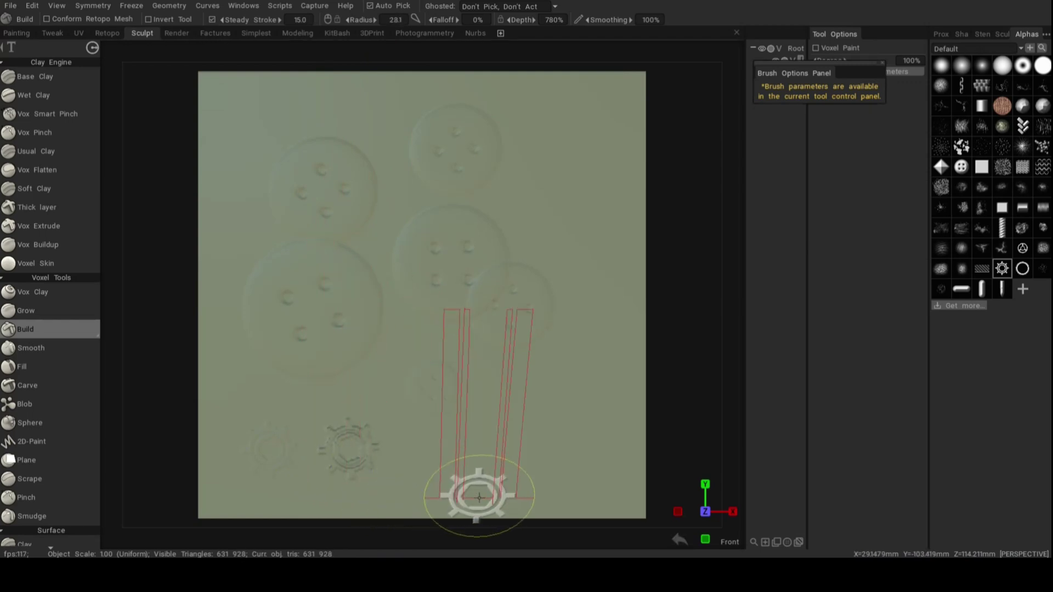
drag(547, 478, 561, 490)
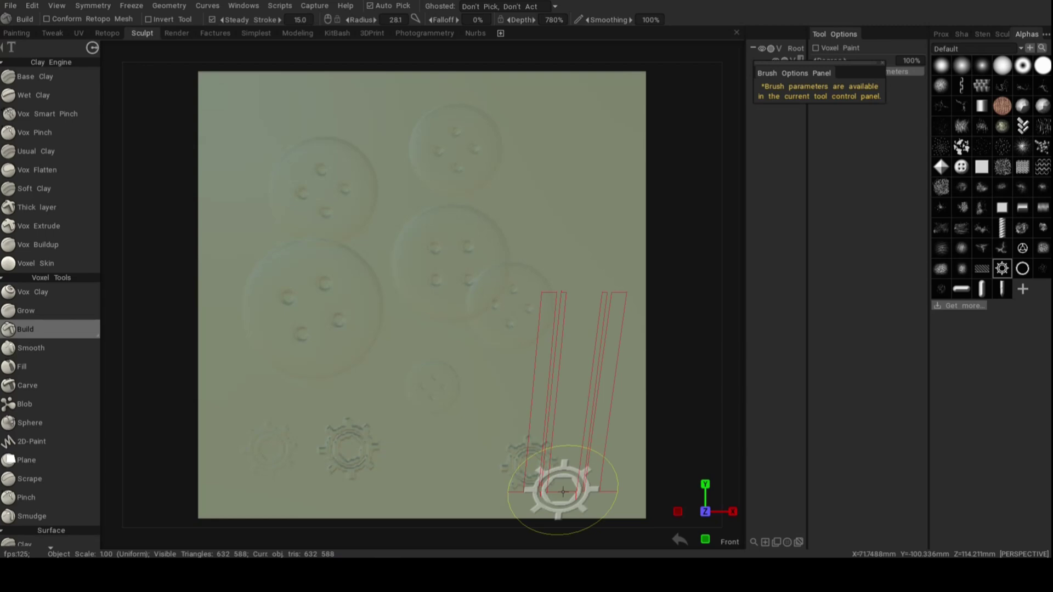